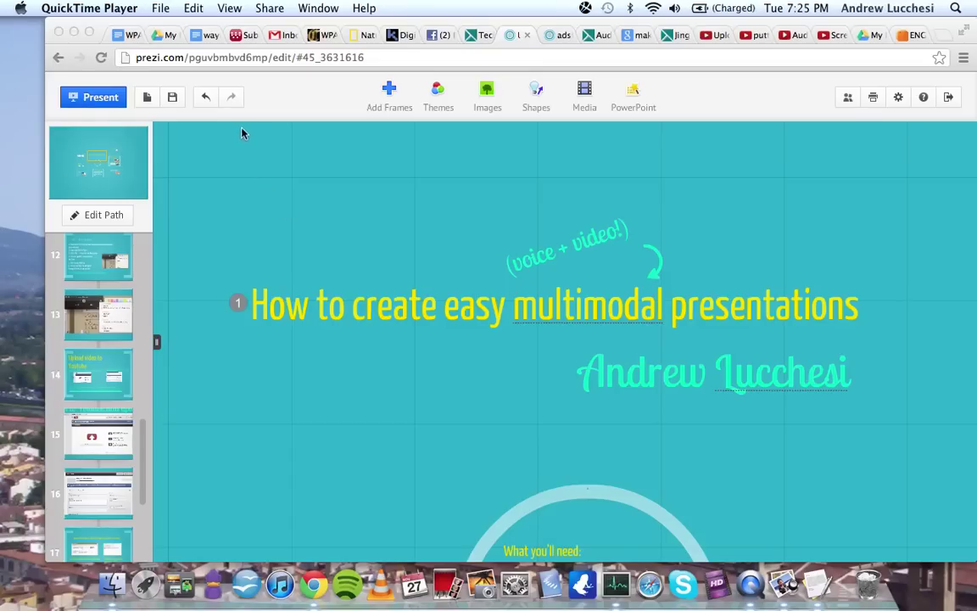
Present the prezi full screen from its title frame, switching to QuickTime Player and back to the presentation.
left_click(279, 103)
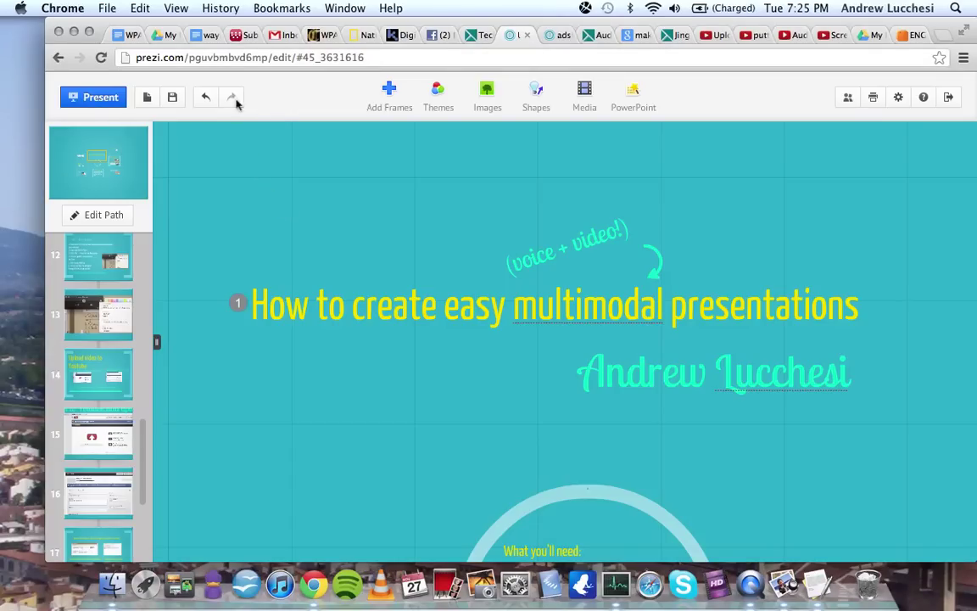
left_click(101, 97)
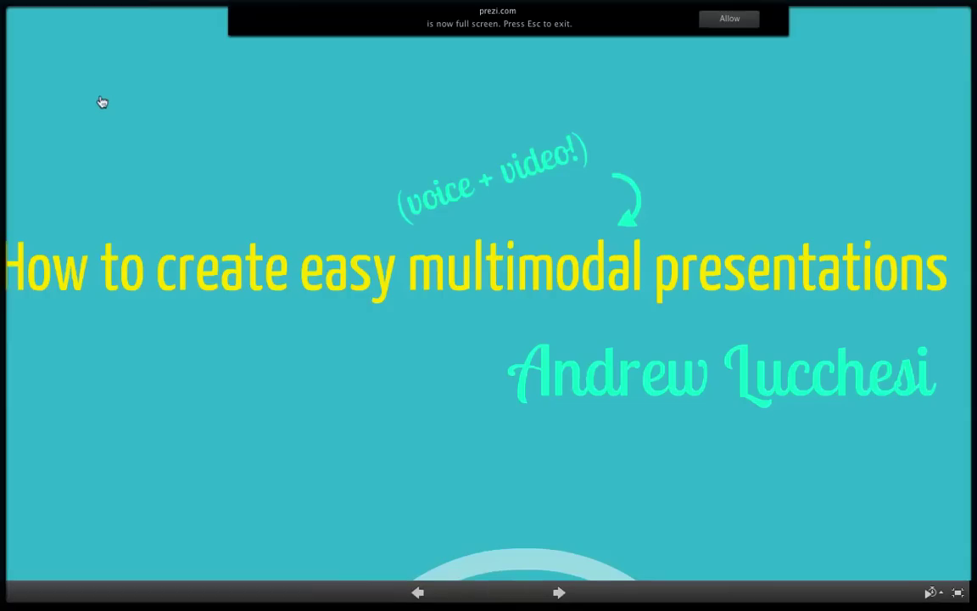
key("super+Tab")
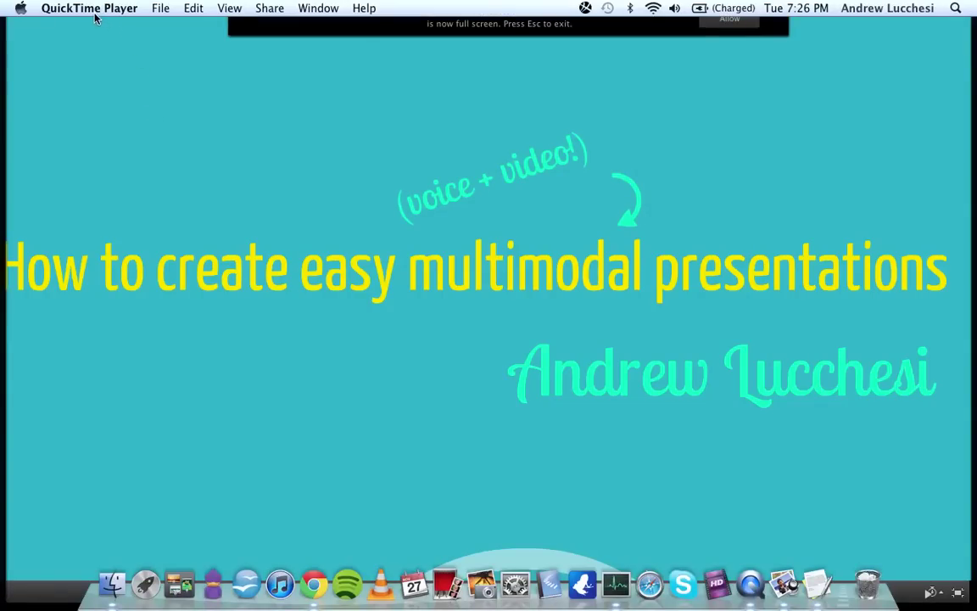
left_click(409, 223)
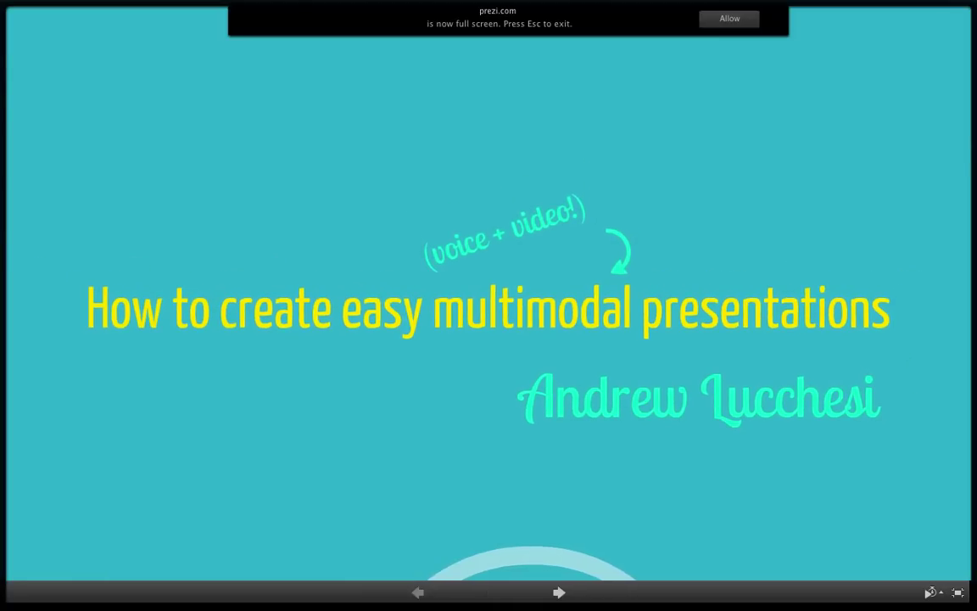
Advance the presentation through the Step 1 and Templates frames to "Start with a PowerPoint Presentation", and return to editing.
mouse_move(973, 557)
key("Right")
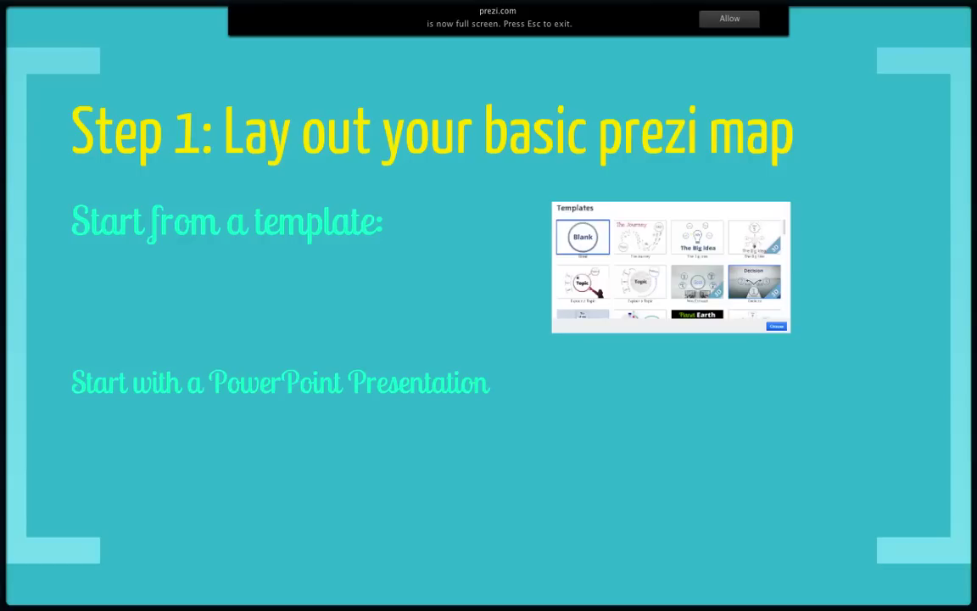
key("Right")
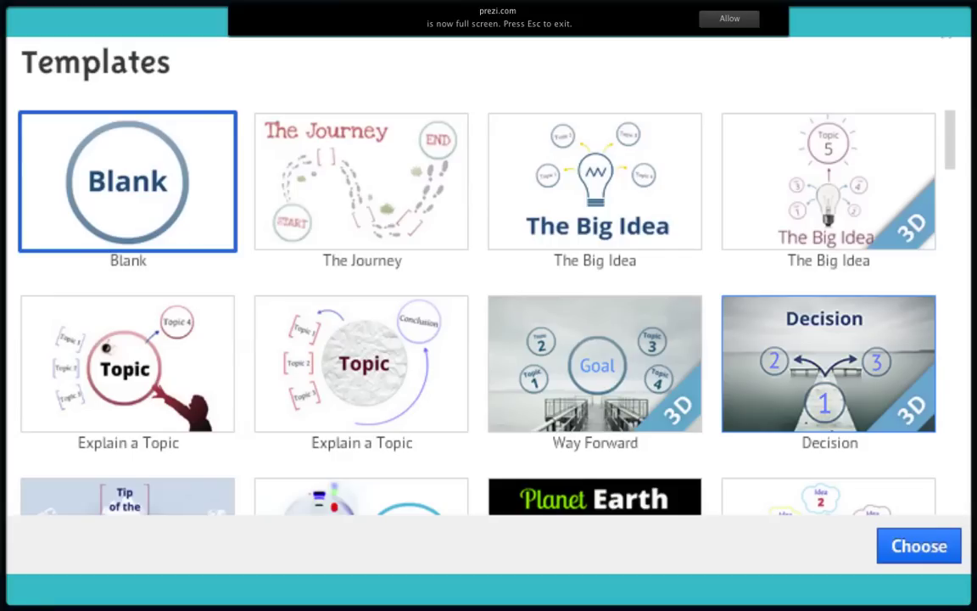
key("Right")
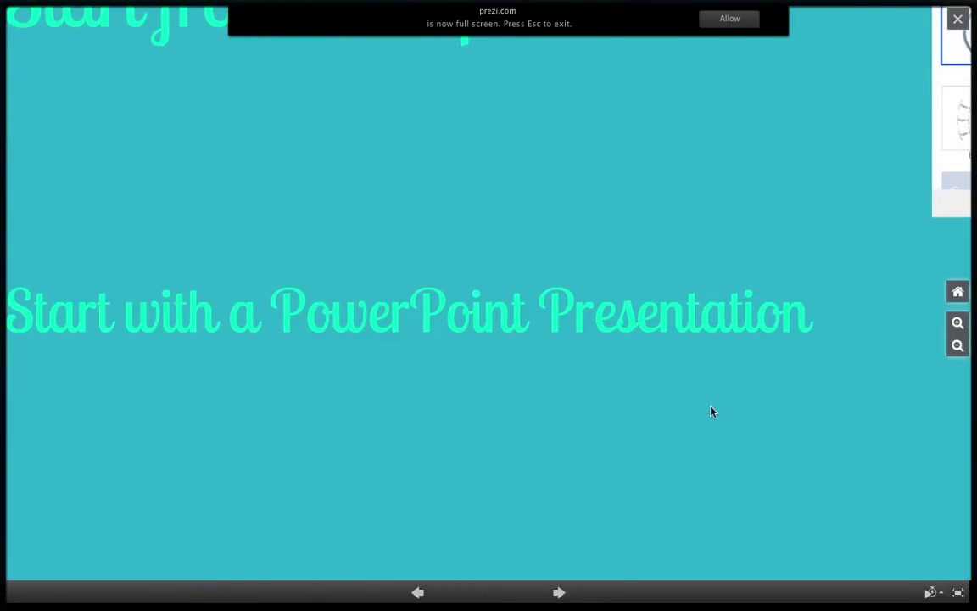
key("Escape")
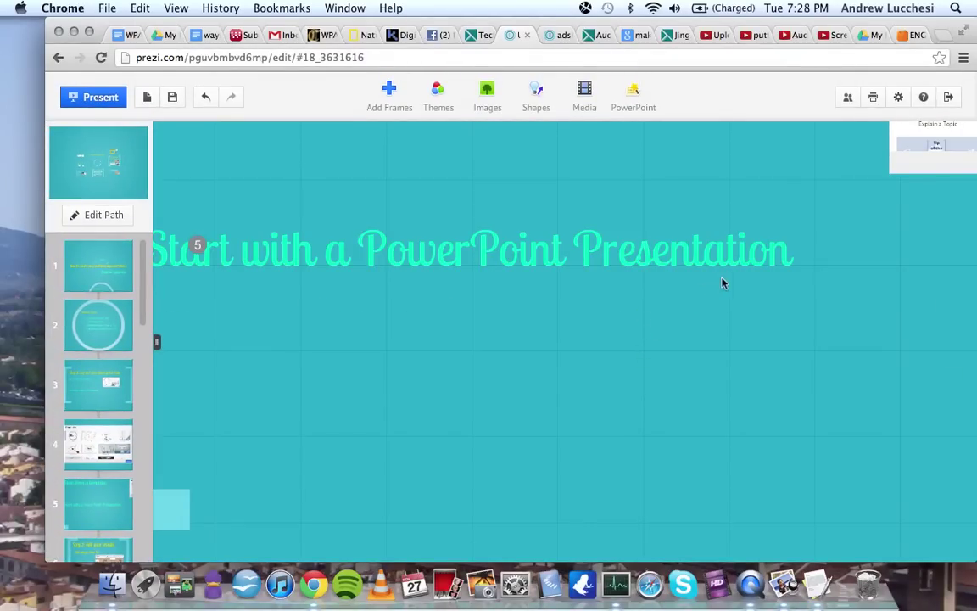
Import the PowerPoint file ENGL110_Week_2_Day_1.ppt from the Desktop into the prezi.
left_click(637, 98)
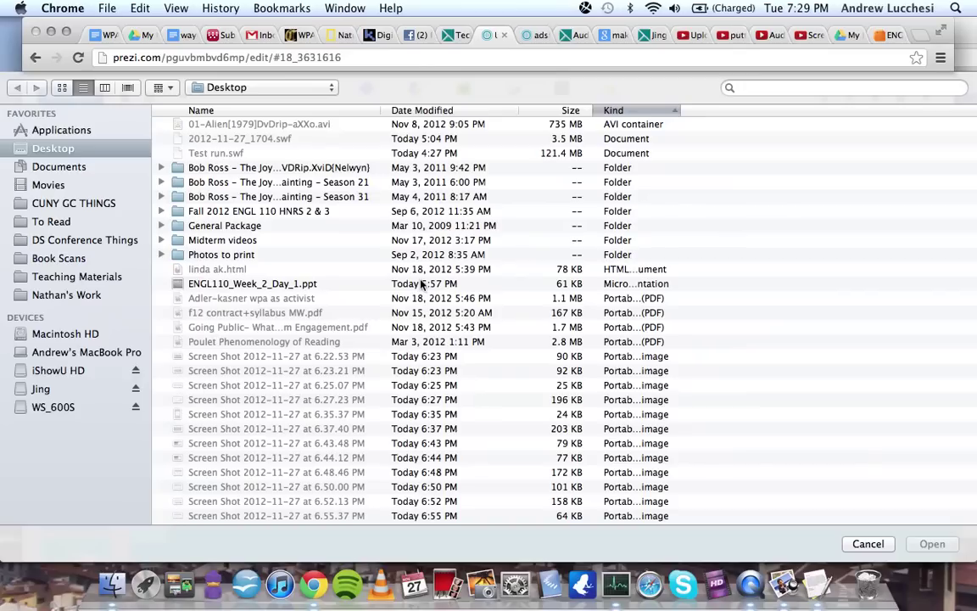
left_click(266, 288)
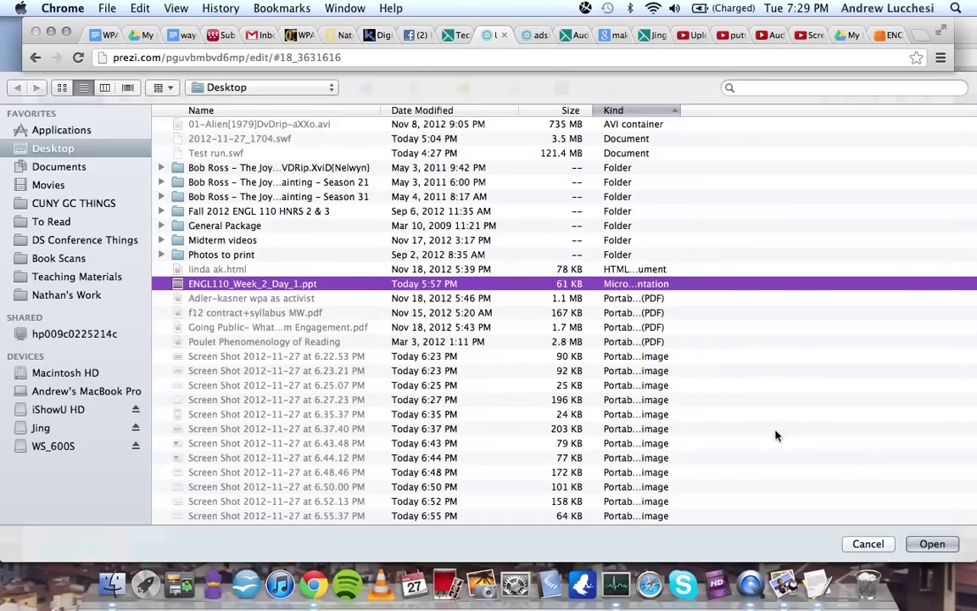
left_click(937, 544)
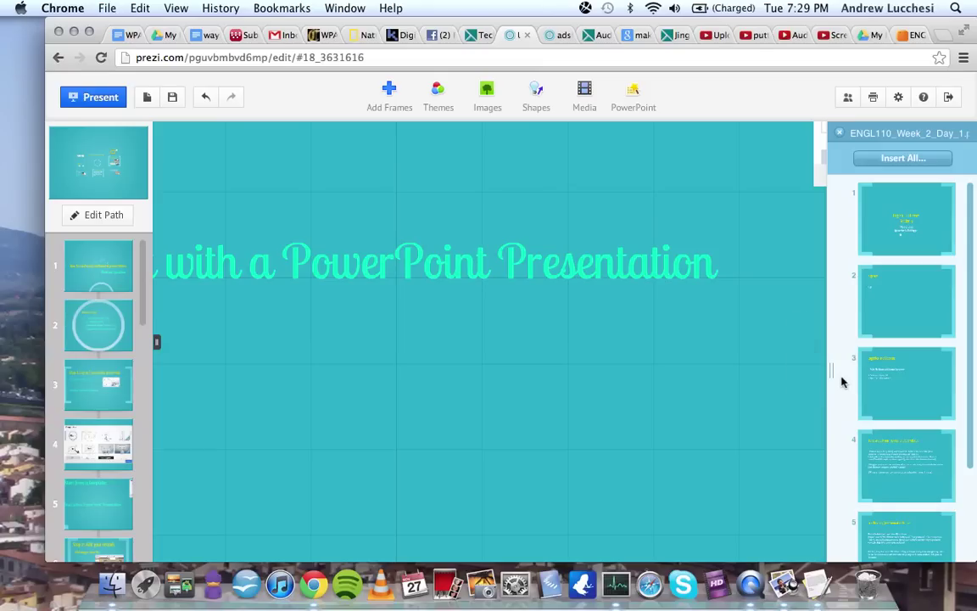
Insert all imported slides in the grid layout with a path between them, placing them on the empty canvas area.
left_click(907, 158)
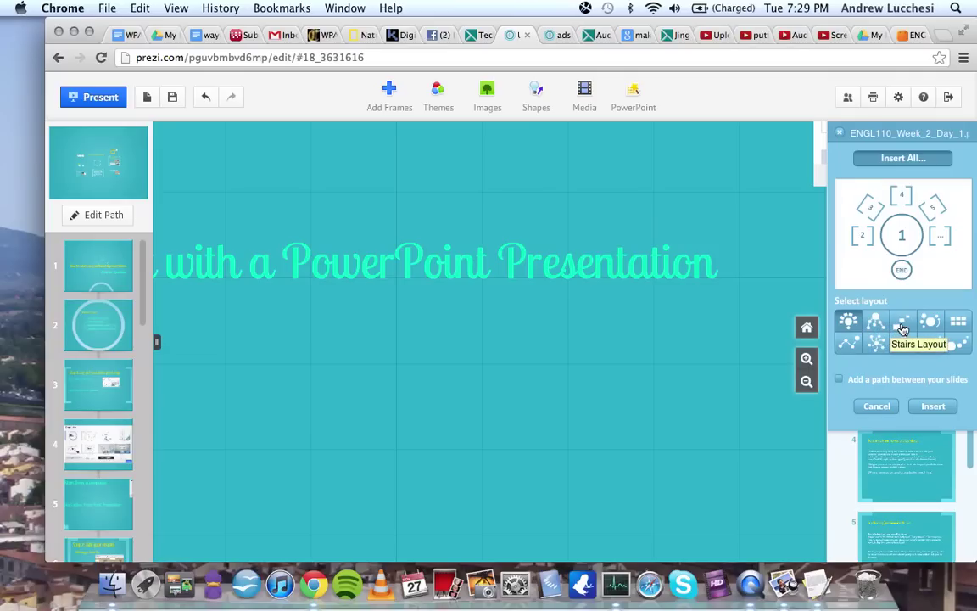
left_click(839, 380)
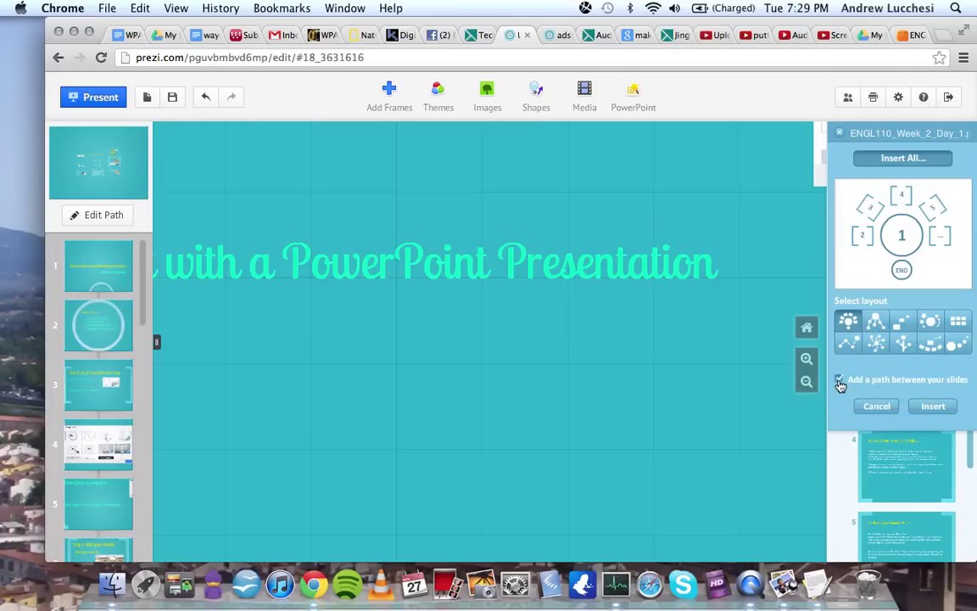
left_click(959, 321)
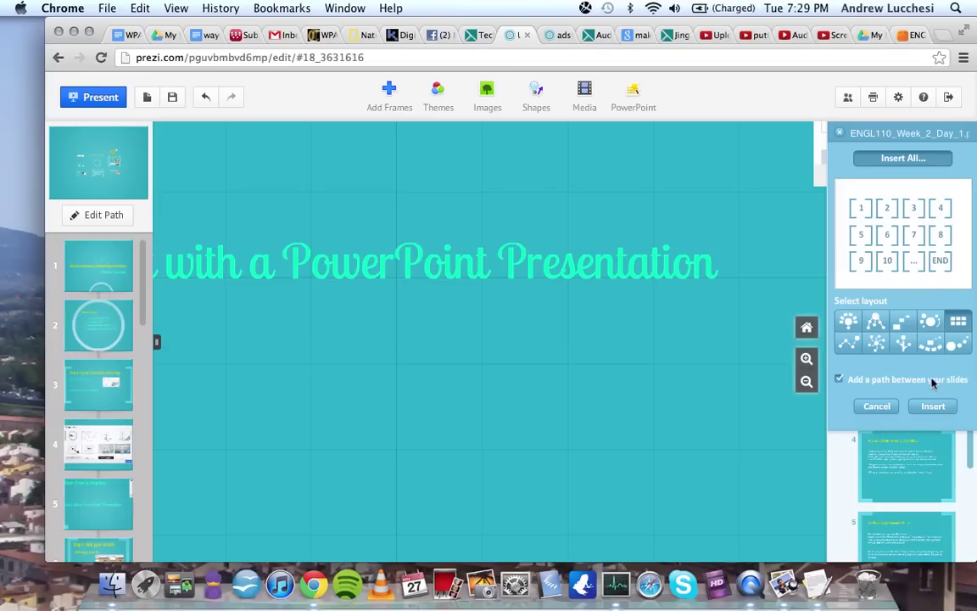
left_click(933, 408)
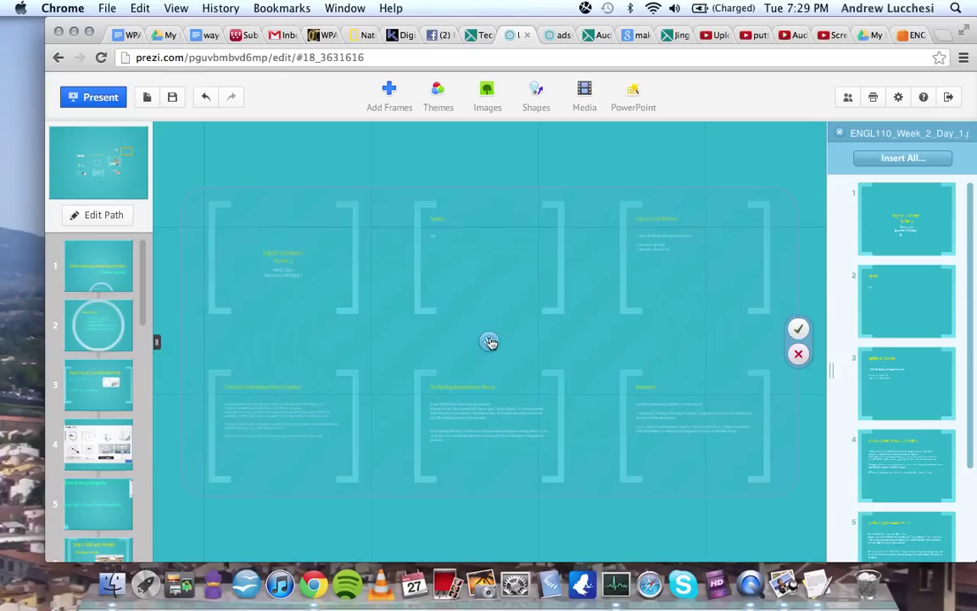
left_click_drag(489, 342, 475, 309)
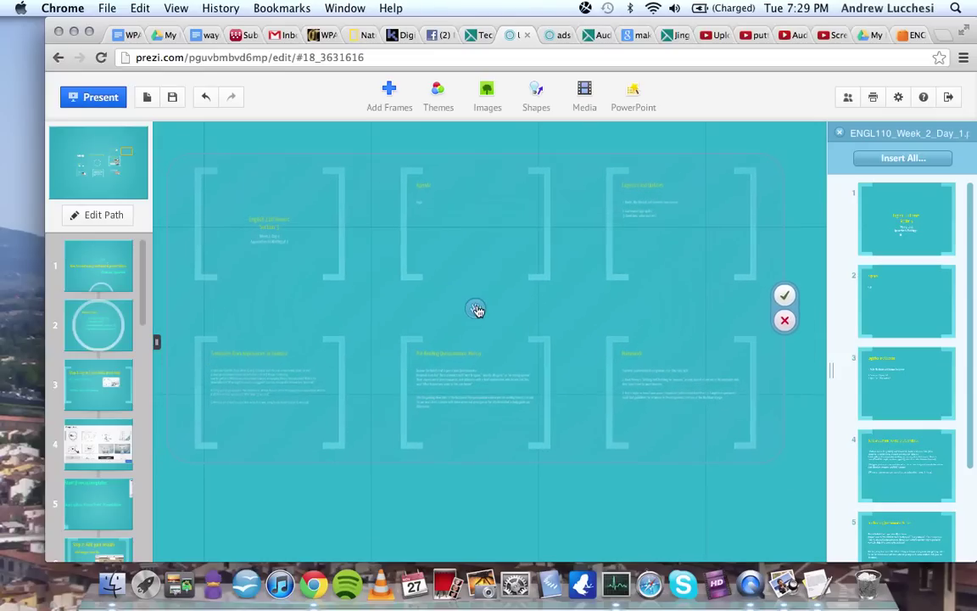
left_click(785, 295)
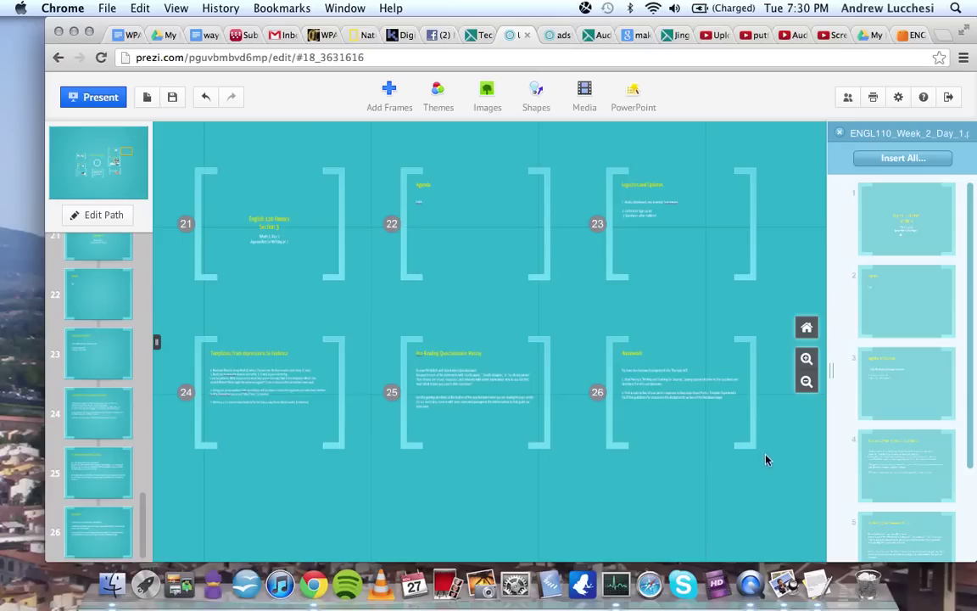
Delete the whole grid of six inserted PowerPoint slides from the canvas.
left_click_drag(766, 458, 164, 152)
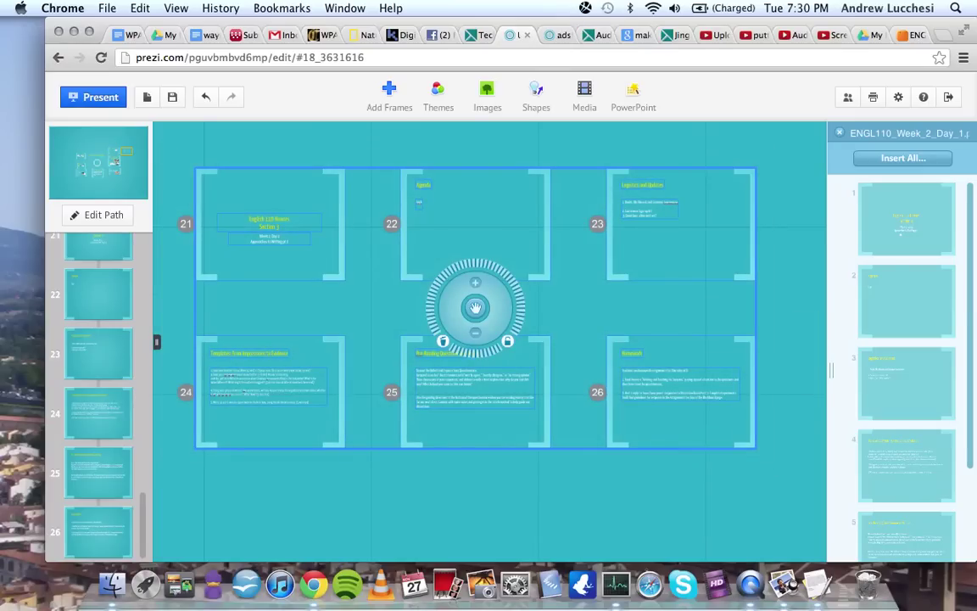
key("BackSpace")
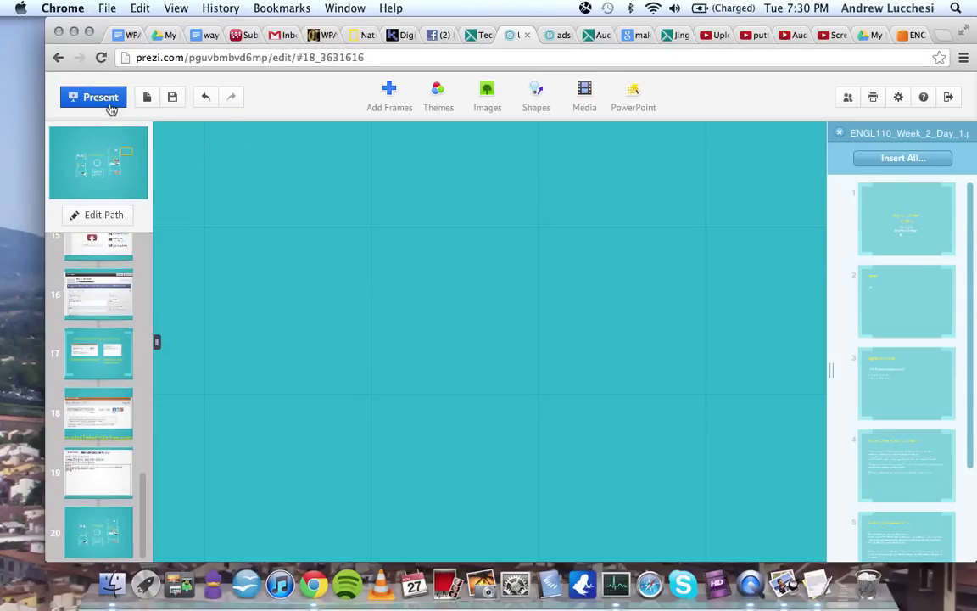
Present the prezi full screen again and advance to the "Step 2: Add your visuals" frame.
left_click(110, 105)
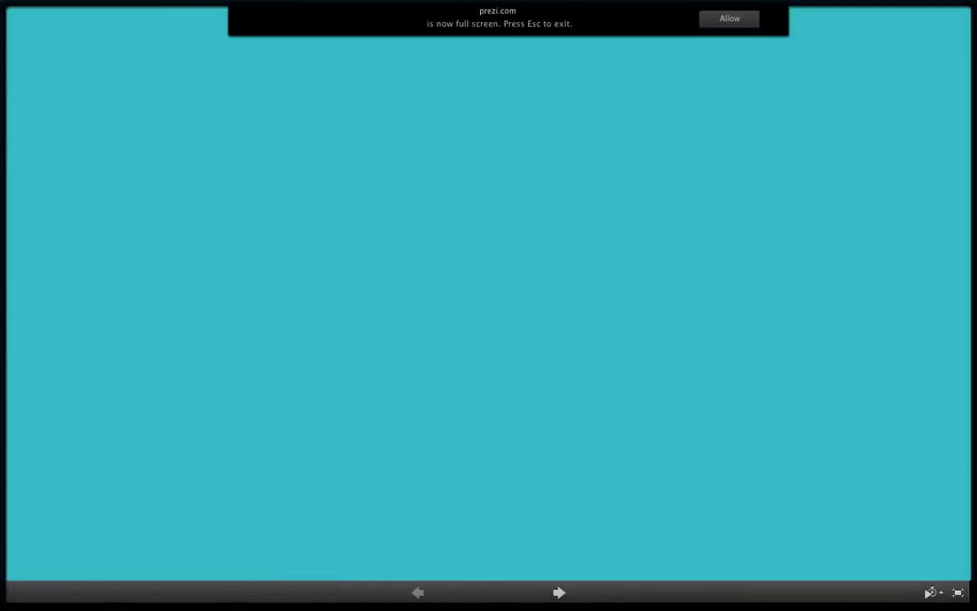
key("Right")
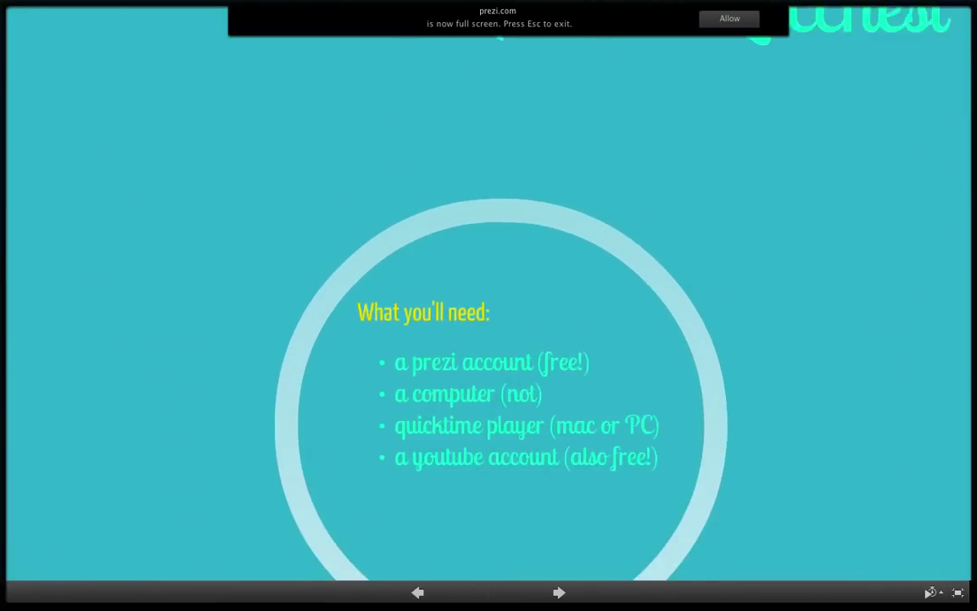
key("Right")
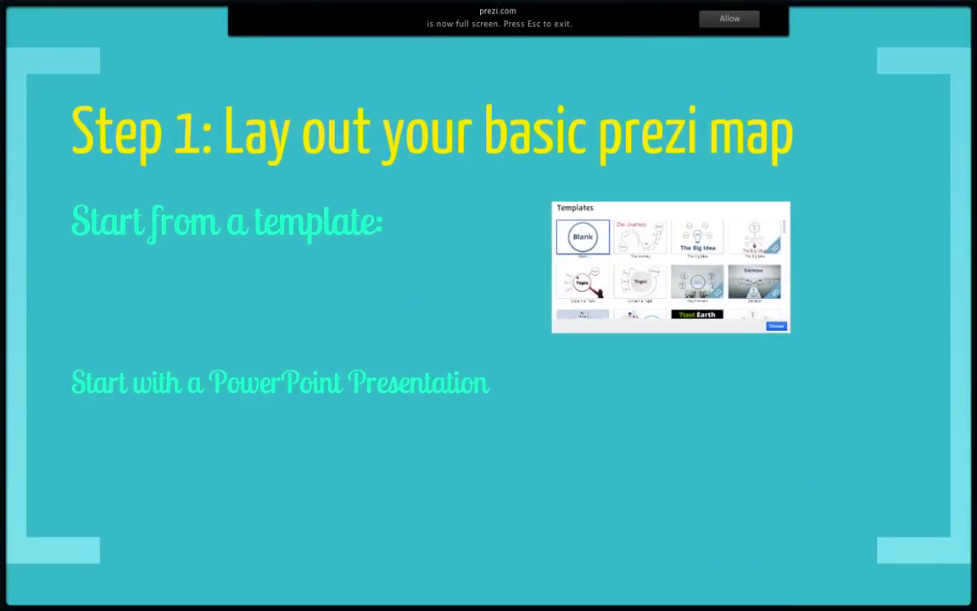
key("Right")
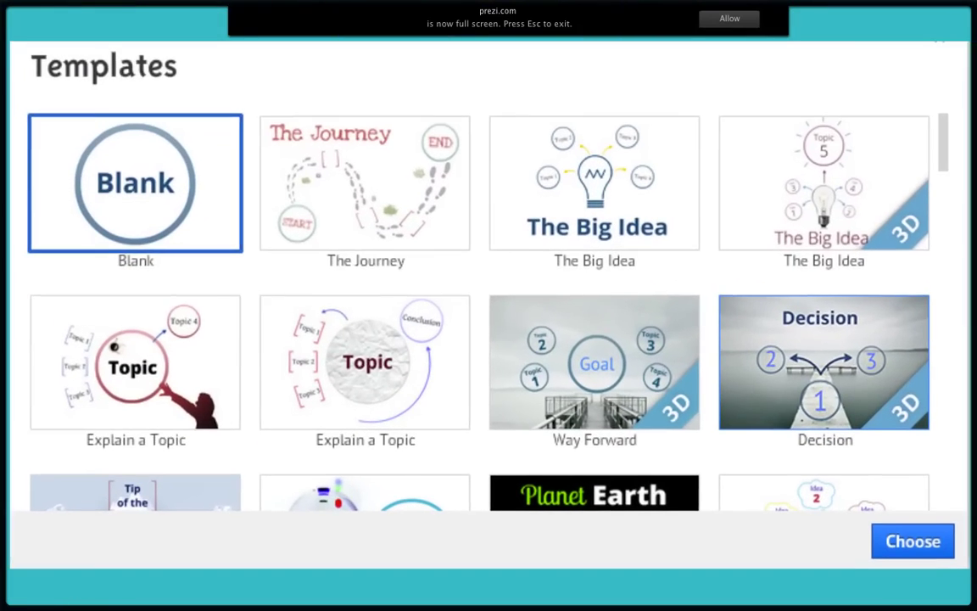
key("Right")
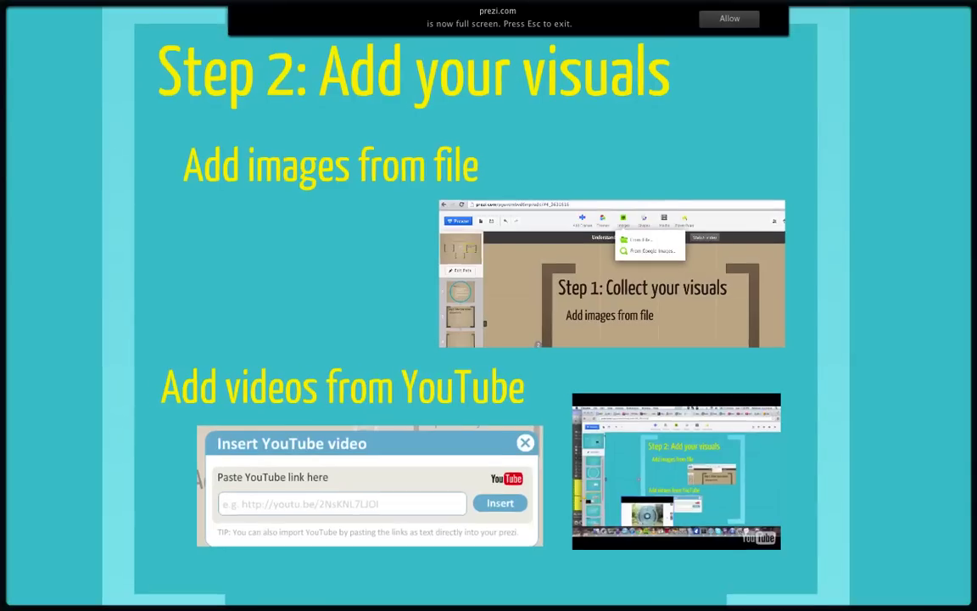
Advance to the embedded YouTube video in the Step 2 frame and play it.
key("Right")
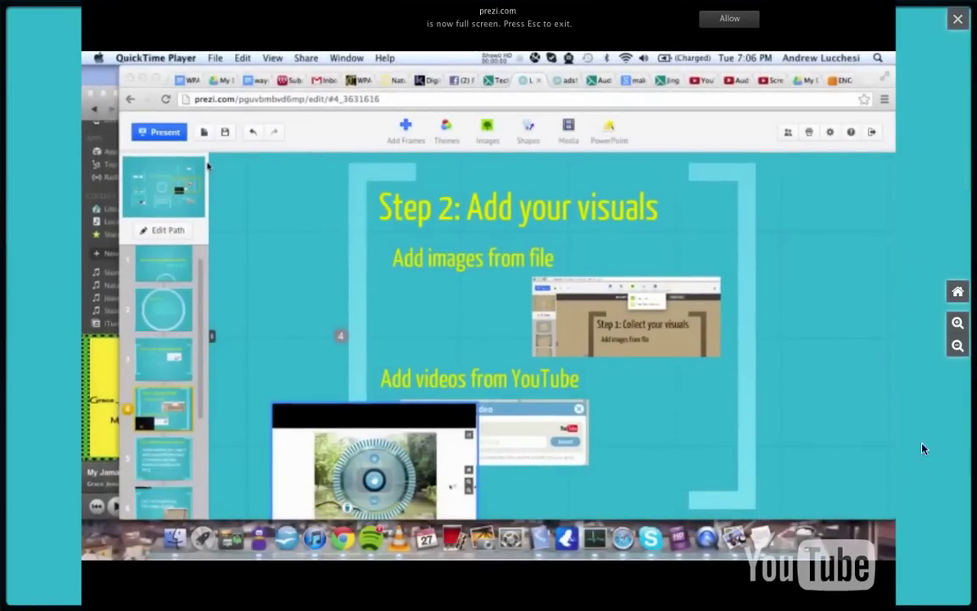
mouse_move(731, 438)
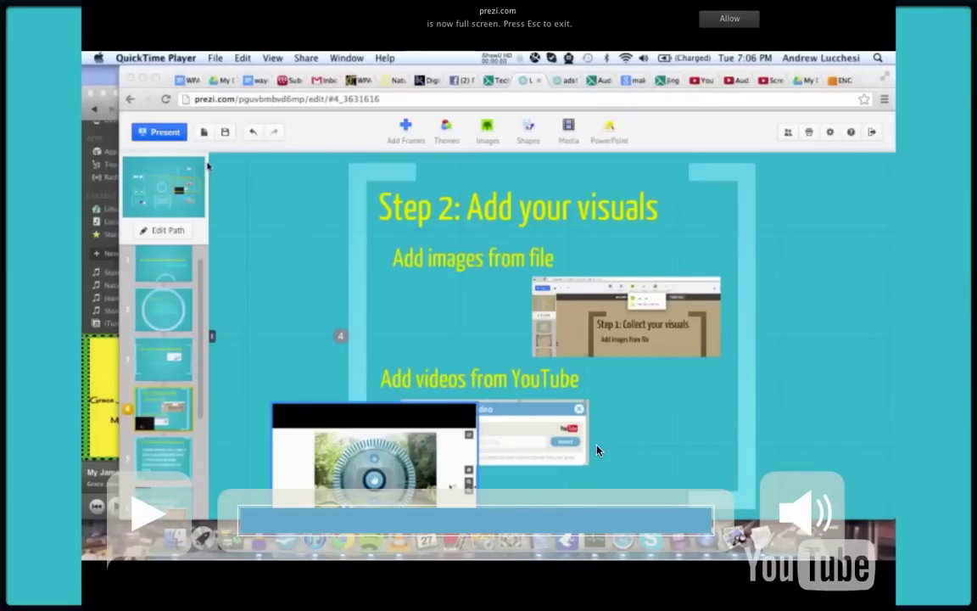
left_click(169, 505)
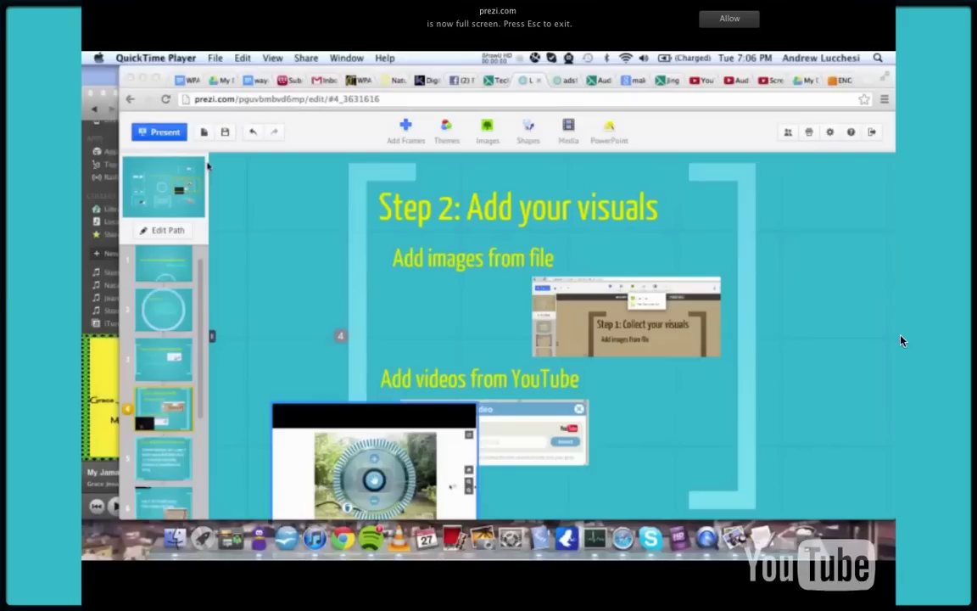
Advance to the "Step 3: Set the path" frame and its screenshot, and examine the numbered path in close-up.
key("Right")
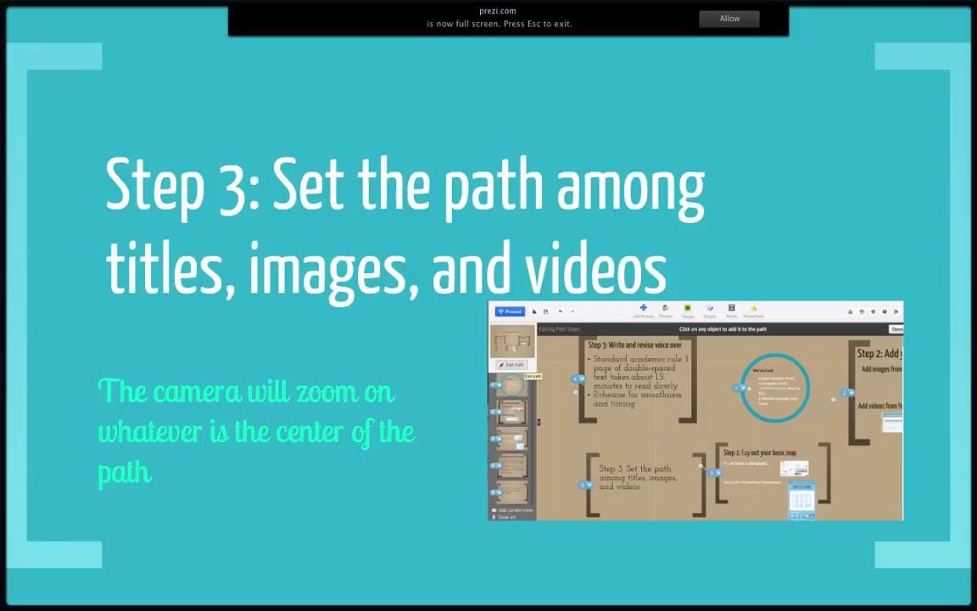
key("Right")
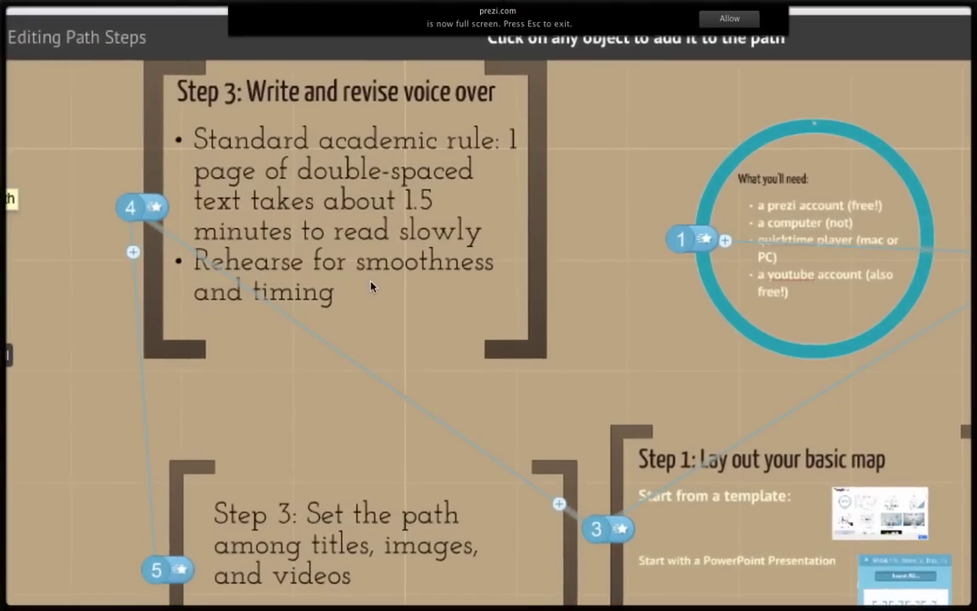
scroll(370, 286, "up", 3)
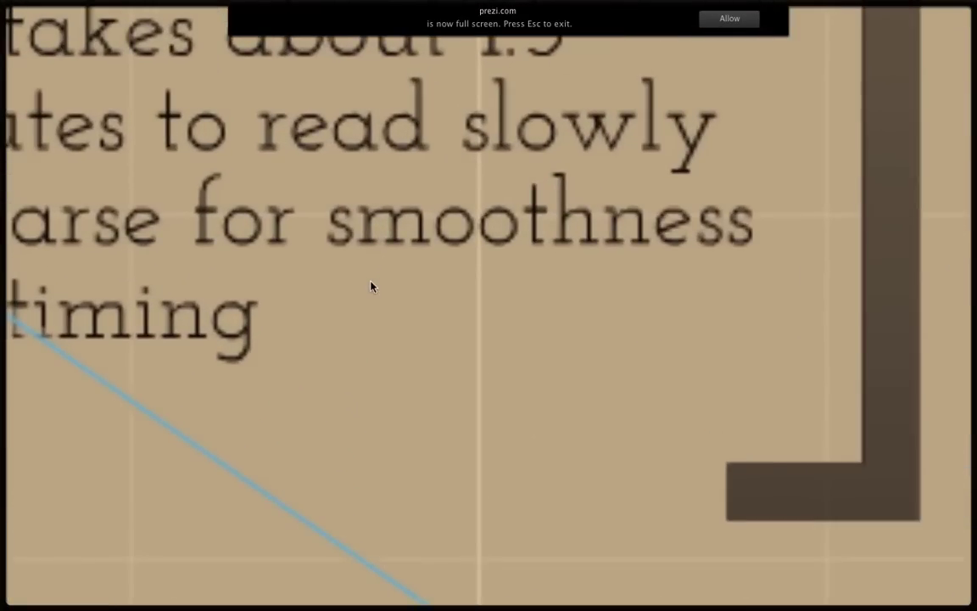
scroll(371, 286, "down", 5)
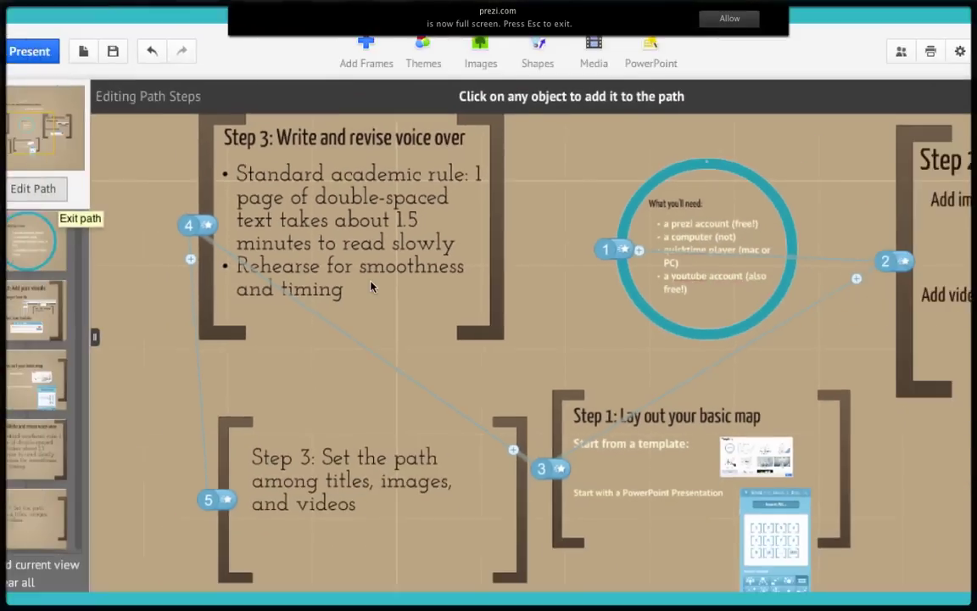
scroll(371, 287, "up", 2)
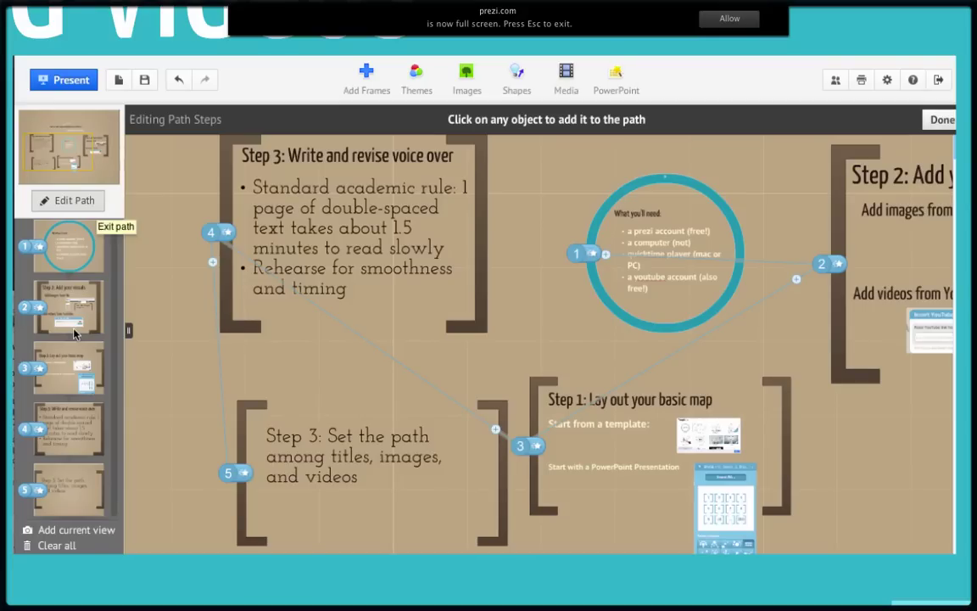
Advance through the Step 4 voice-over frame to "Step 5: Record video", and switch to QuickTime Player.
key("Right")
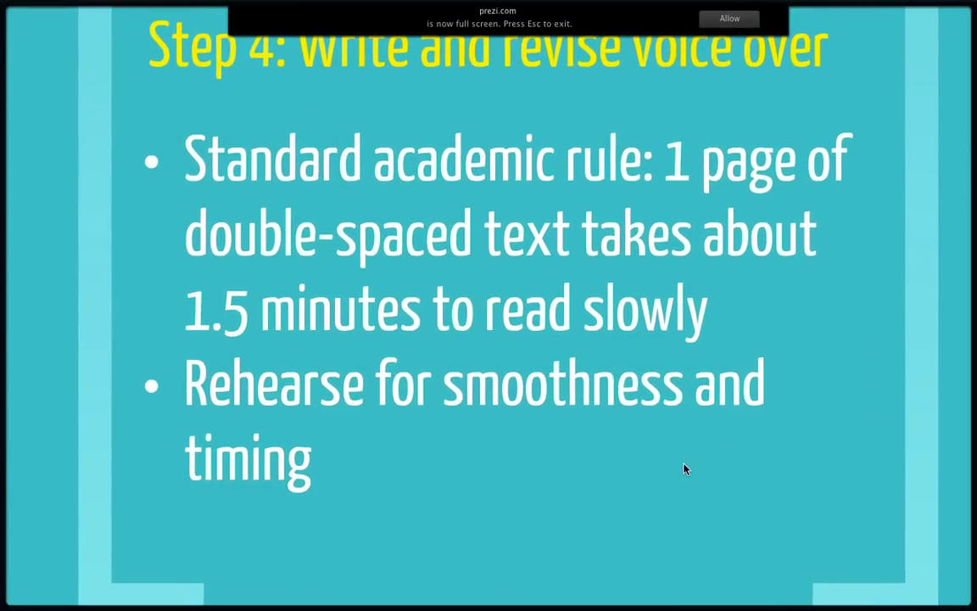
key("Right")
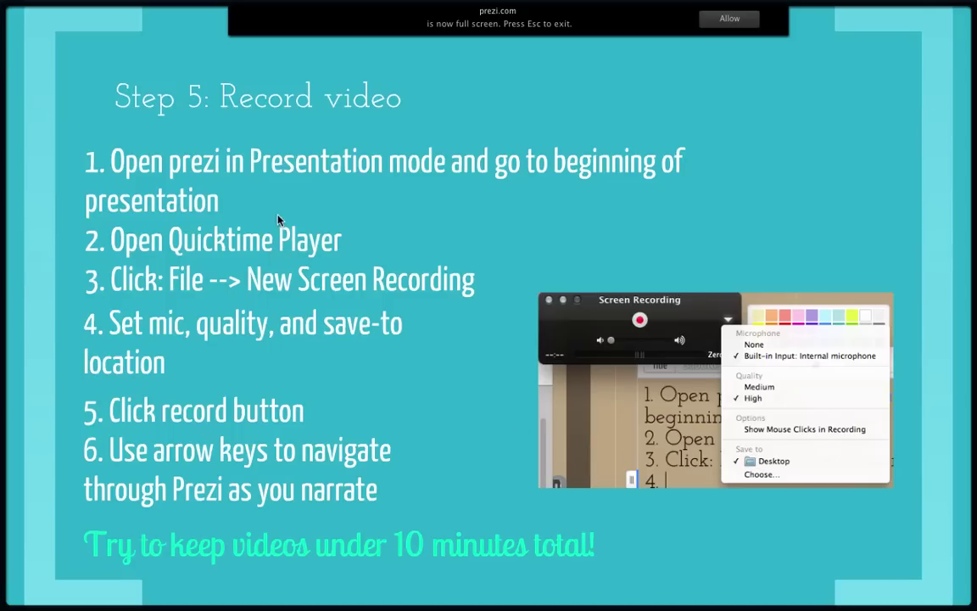
mouse_move(672, 584)
key("super+Tab")
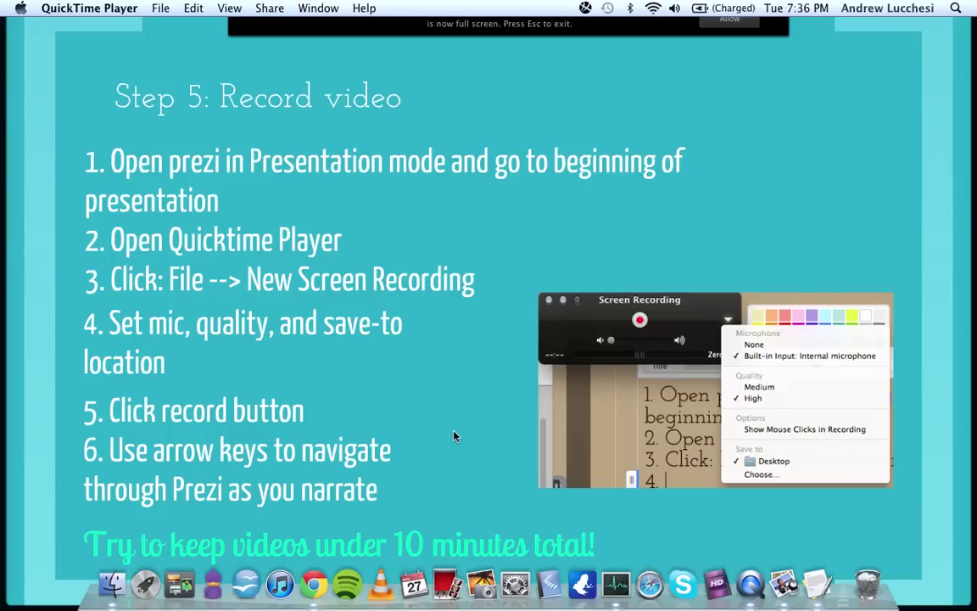
Advance past the "Step 5: Record video" frame to the close-ups of the YouTube upload page and the video title and description form.
key("Right")
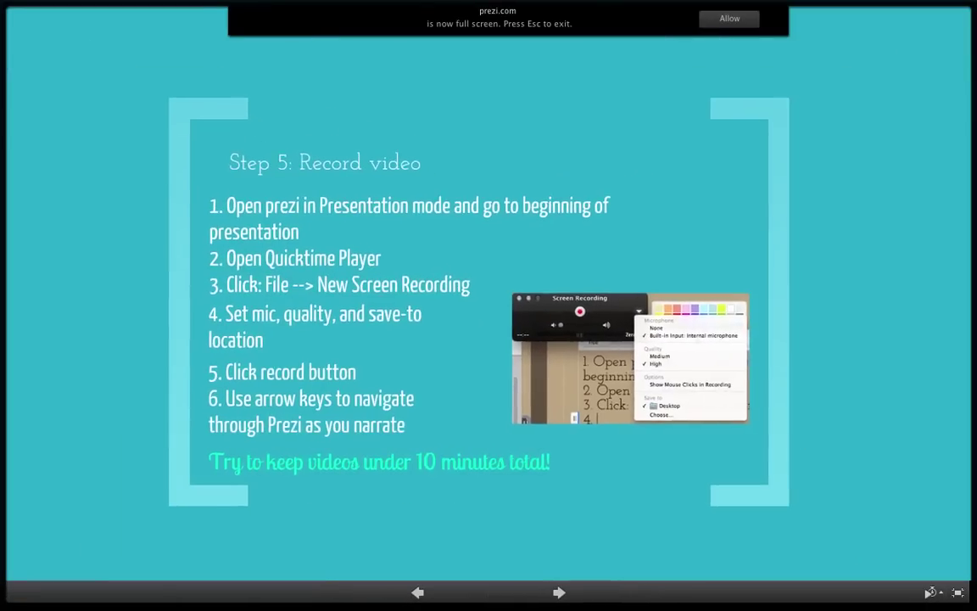
key("Right")
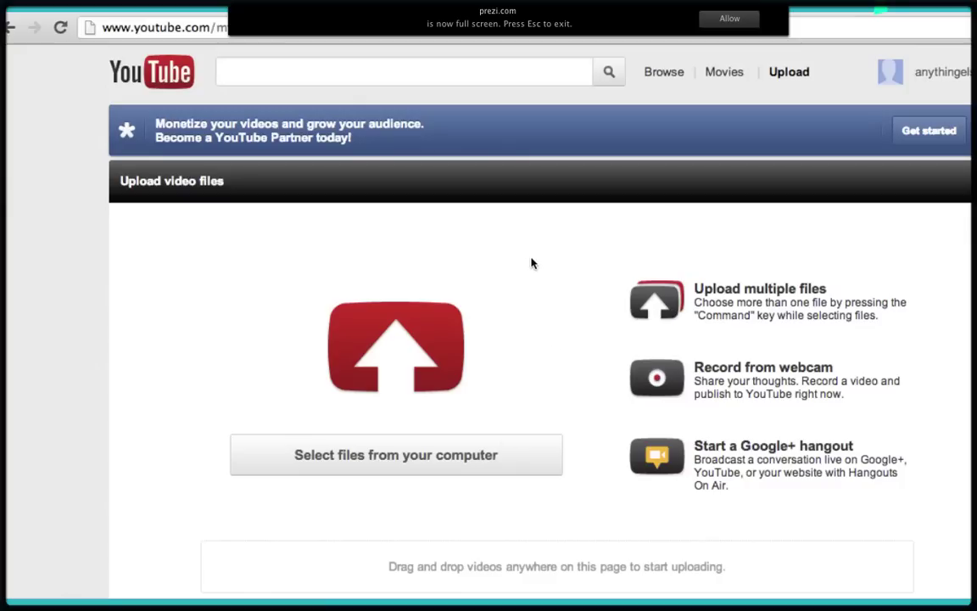
key("Right")
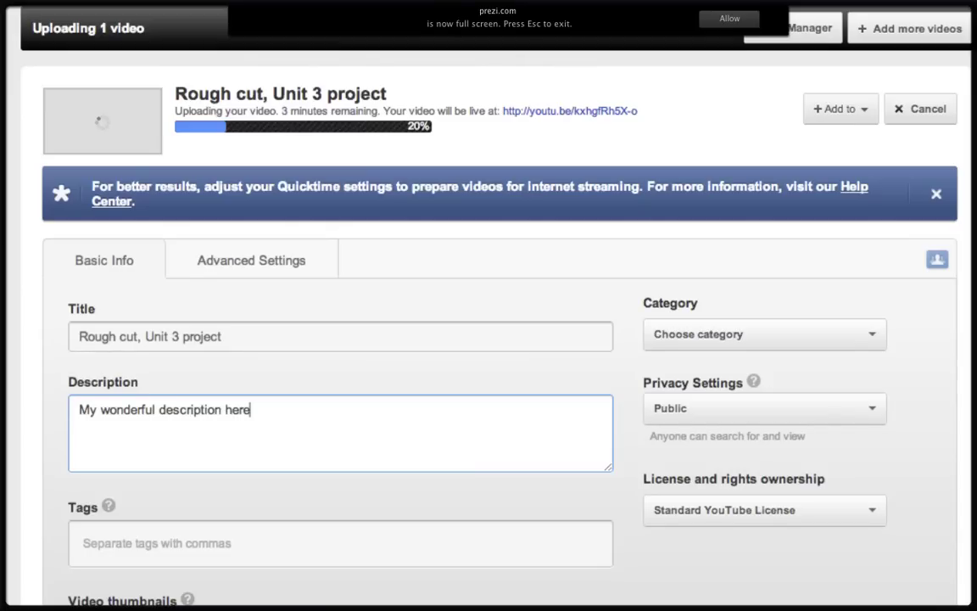
Advance to the "Embed Final Video in the Wiki Page" frame, and go back to the YouTube frame with the Video Editor link.
key("Right")
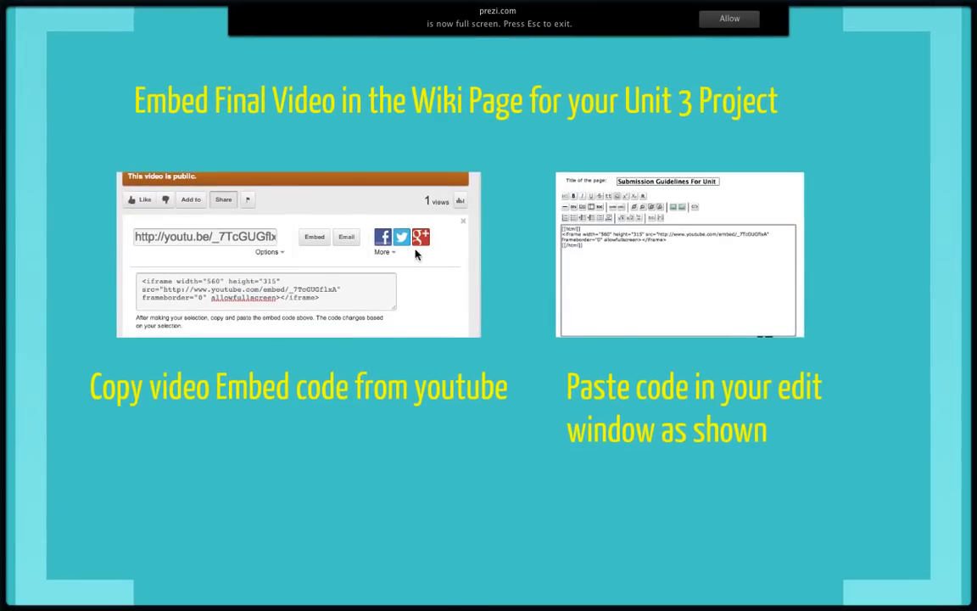
key("Right")
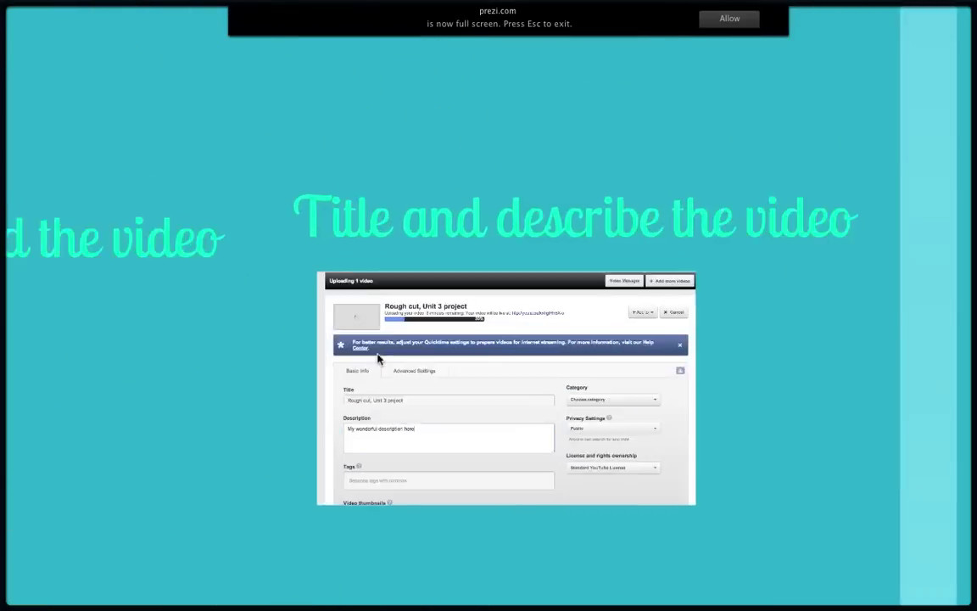
key("Left")
key("Left")
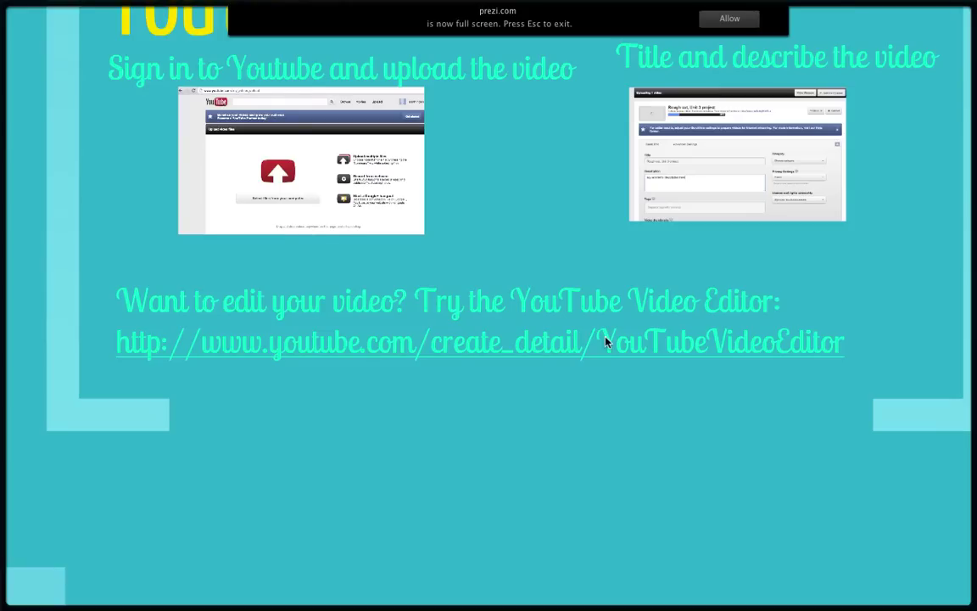
Return to the "Embed Final Video" frame and examine the YouTube embed code and the wiki edit window in close-up.
key("Right")
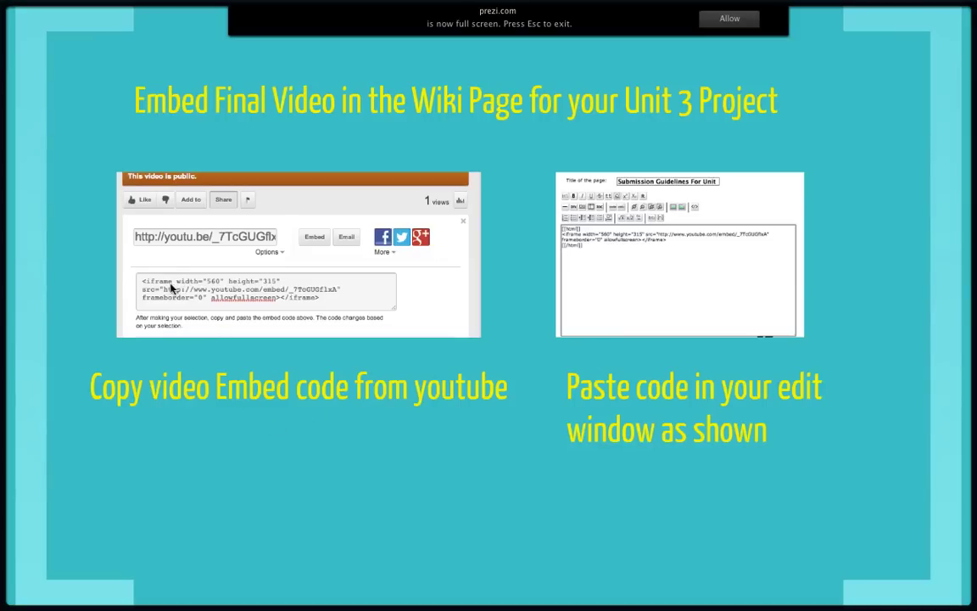
left_click(217, 288)
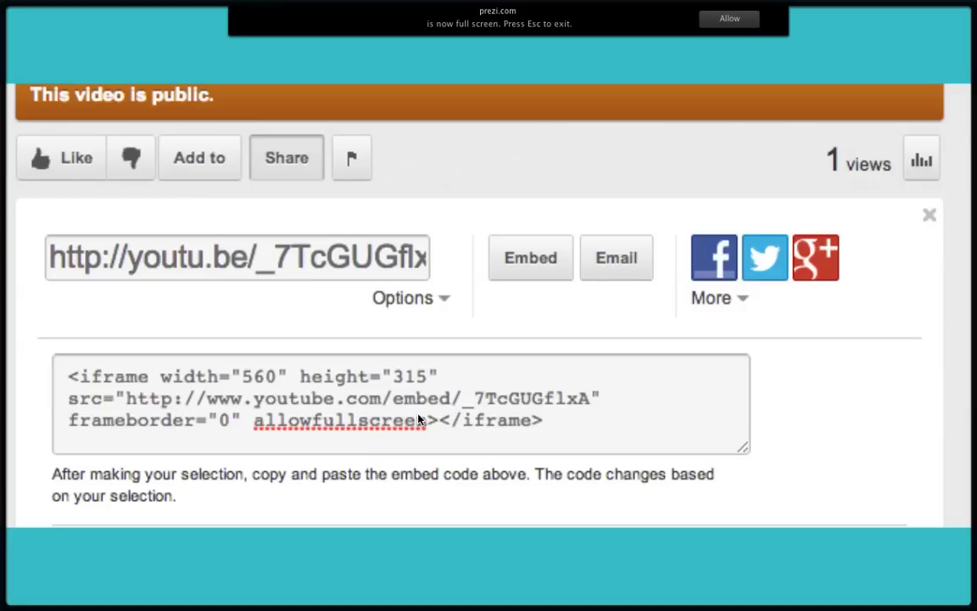
key("Right")
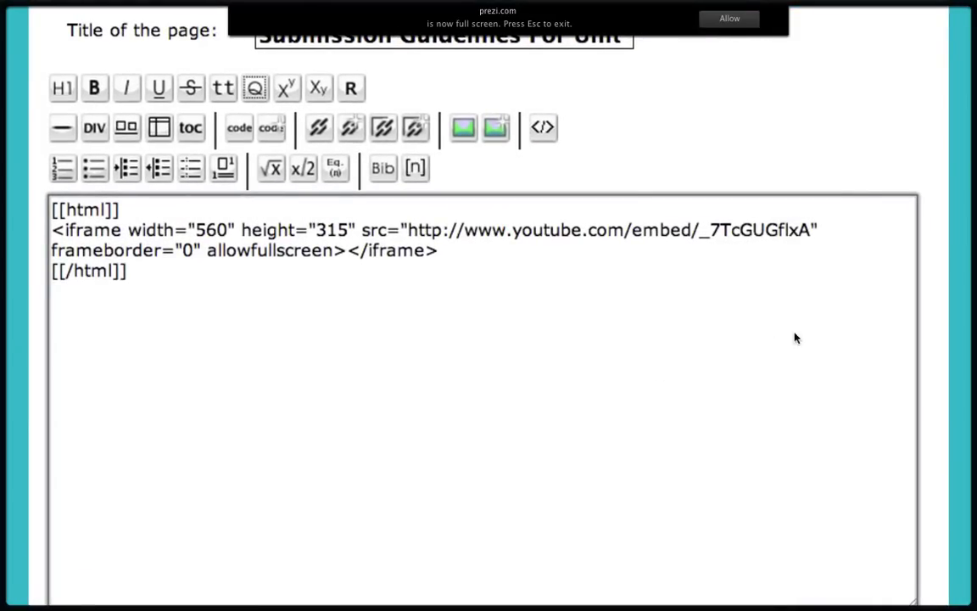
Examine the code pasted in the wiki edit window in close-up again, and advance out of the "Embed Final Video" frame.
key("Right")
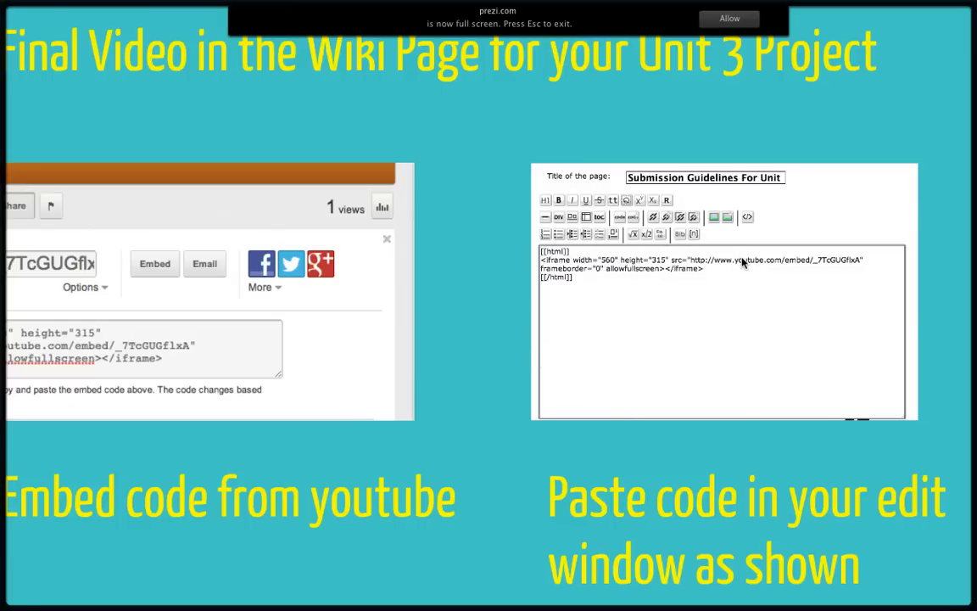
left_click(668, 232)
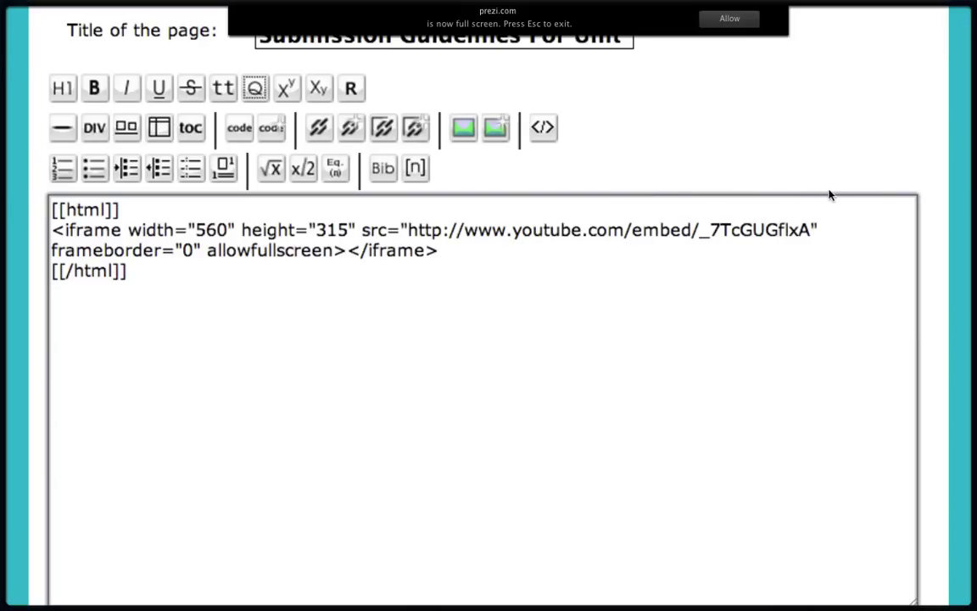
key("Right")
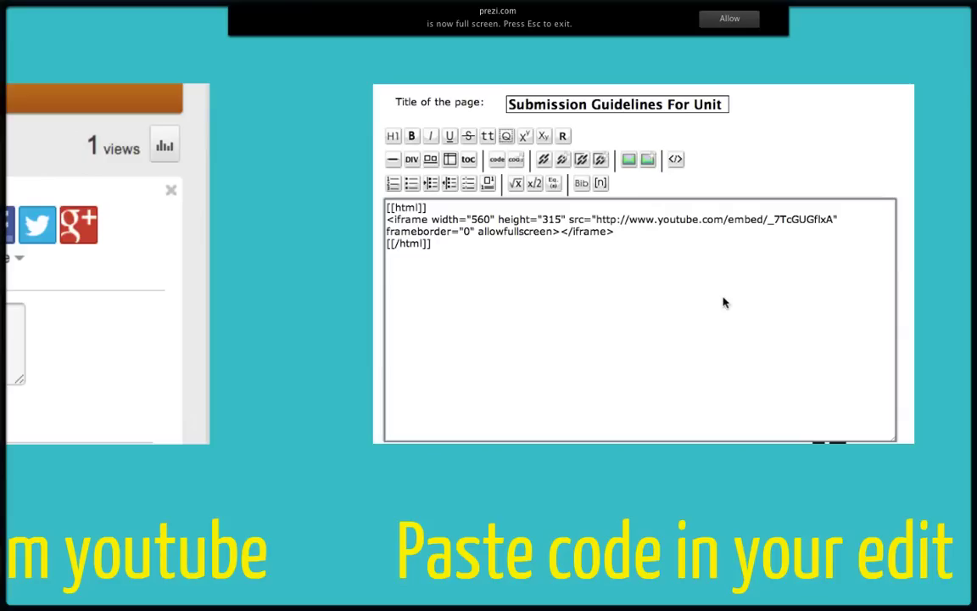
key("Right")
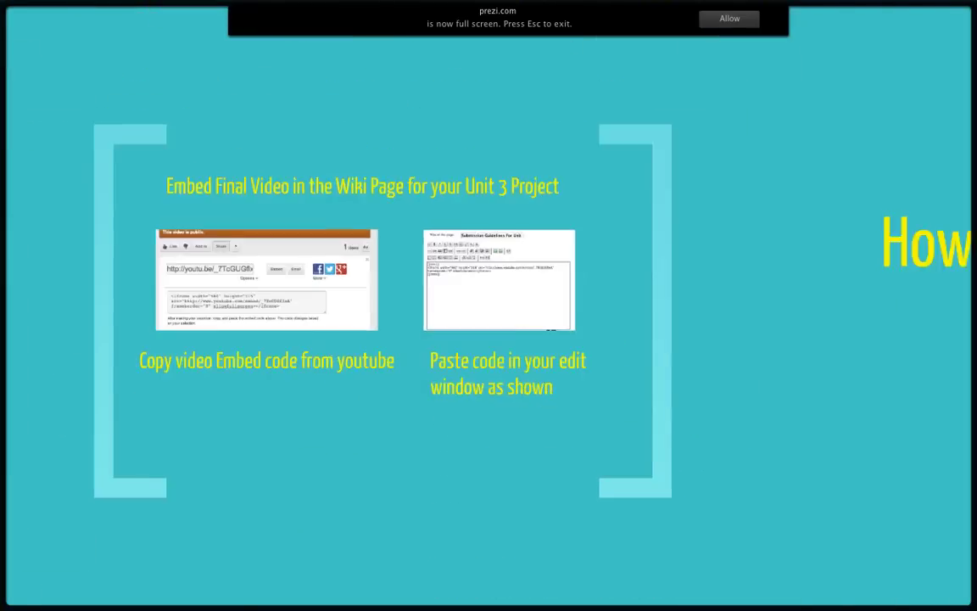